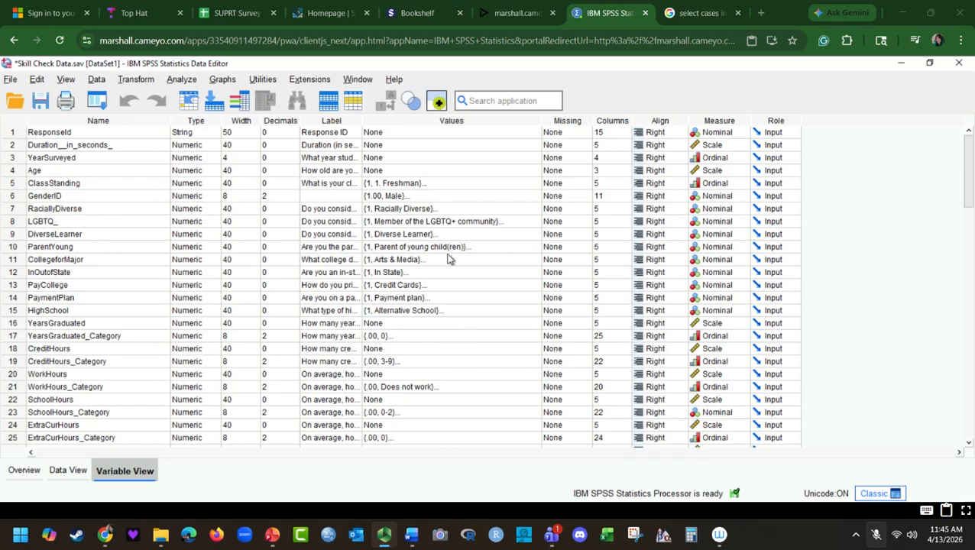
# Step: Examine the value labels of the CollegeforMajor variable, from the first college to the last, and leave them as they are
pyautogui.click(527, 261)
pyautogui.click(532, 259)
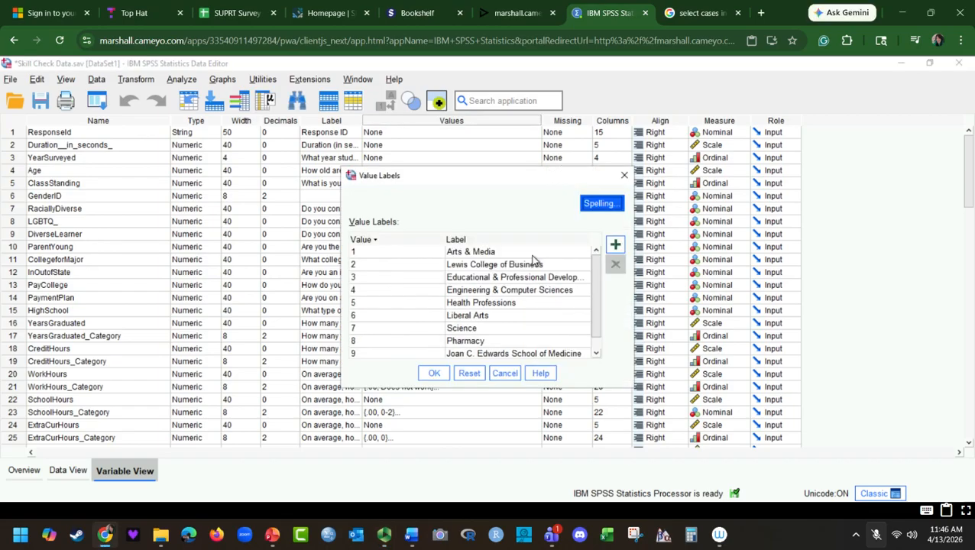
pyautogui.scroll(-1, 524, 292)
pyautogui.scroll(1, 524, 291)
pyautogui.click(504, 373)
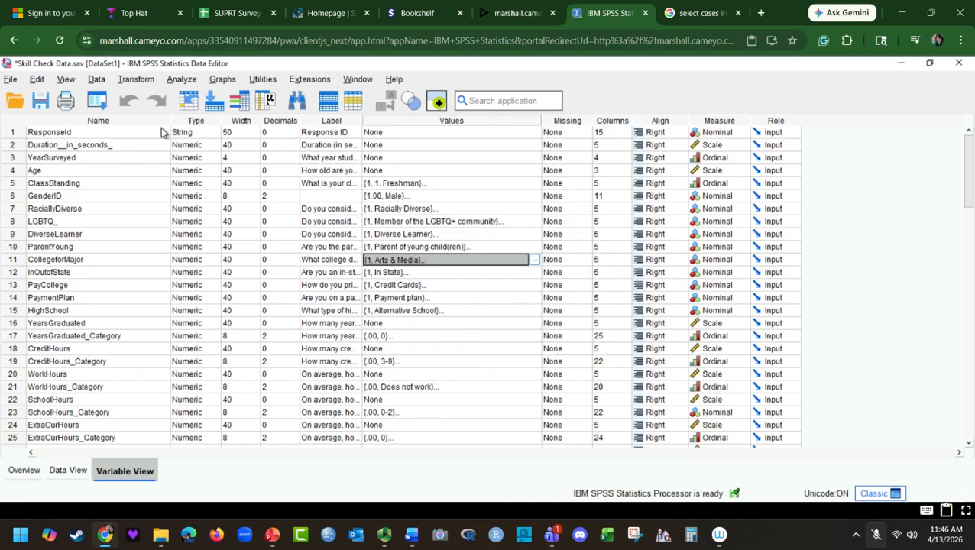
# Step: Set up a Frequencies analysis with variables listed by name and add CollegeforMajor as the variable to analyze
pyautogui.click(185, 82)
pyautogui.moveTo(253, 133)
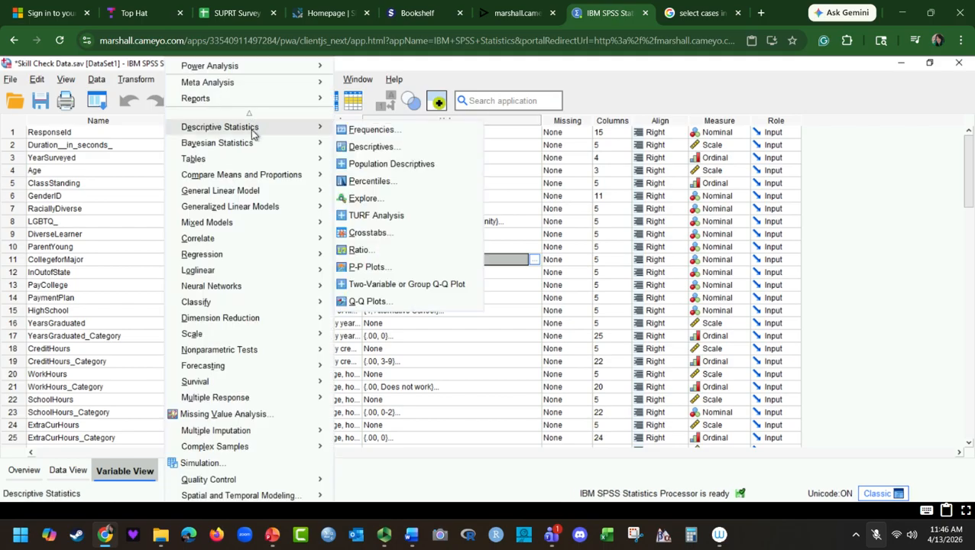
pyautogui.click(371, 130)
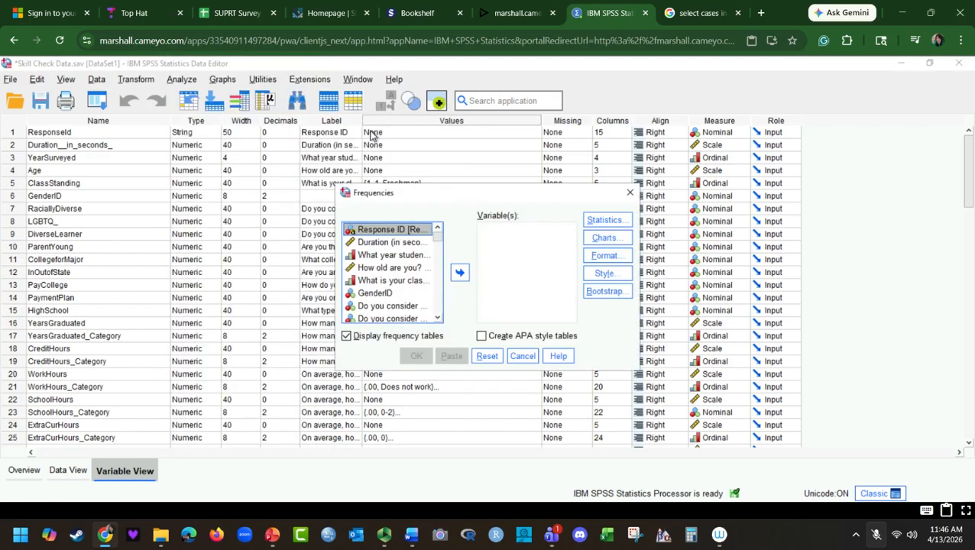
pyautogui.rightClick(408, 258)
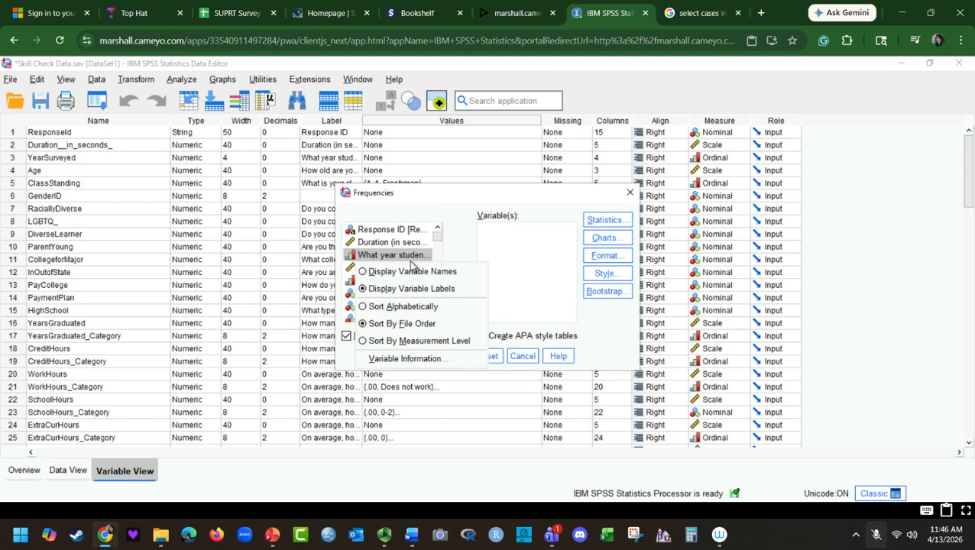
pyautogui.click(420, 273)
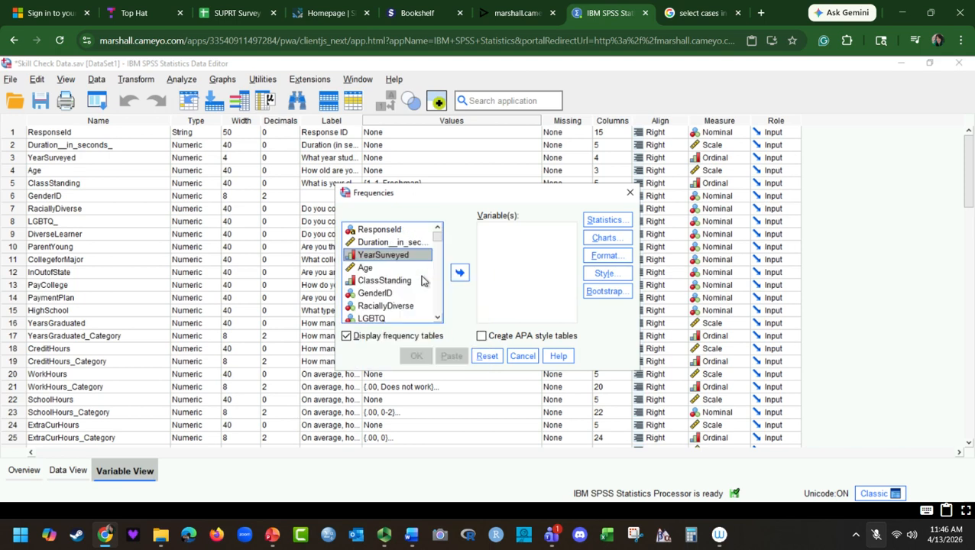
pyautogui.scroll(-1, 416, 284)
pyautogui.scroll(-1, 405, 302)
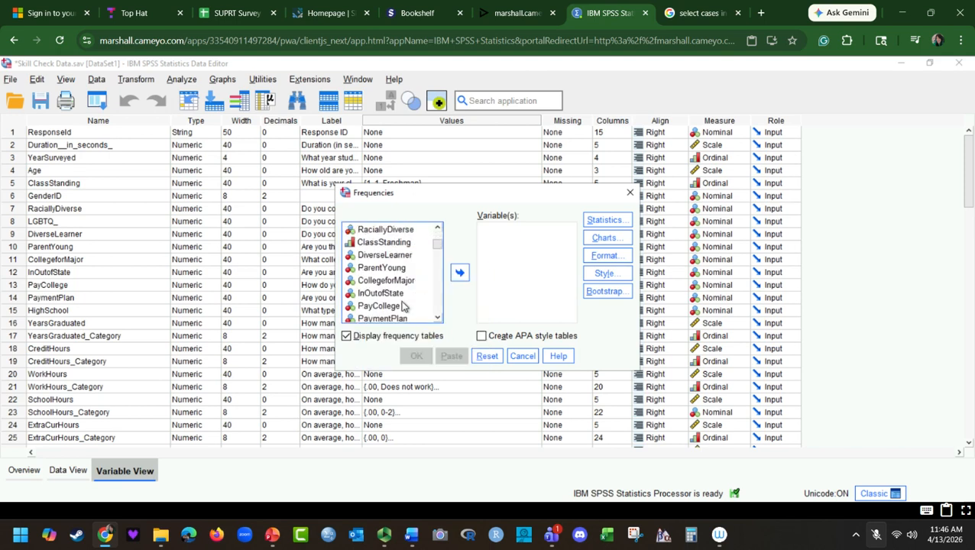
pyautogui.click(391, 280)
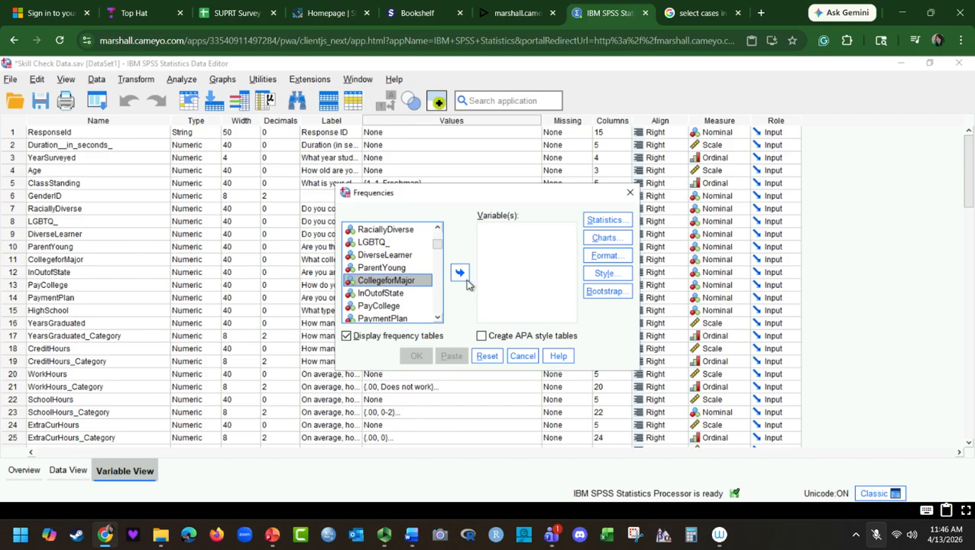
pyautogui.click(460, 275)
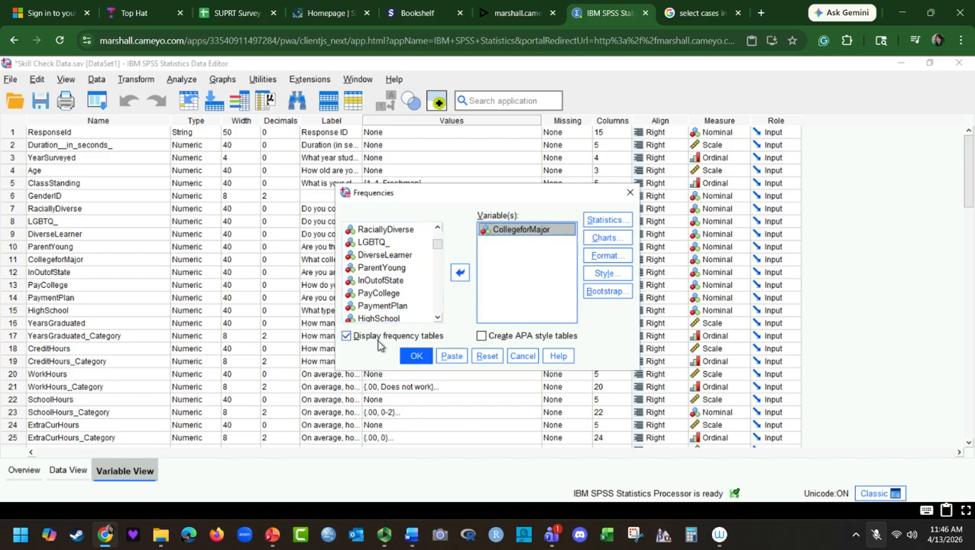
# Step: Look through the statistics and chart options of the Frequencies analysis without choosing any
pyautogui.click(594, 222)
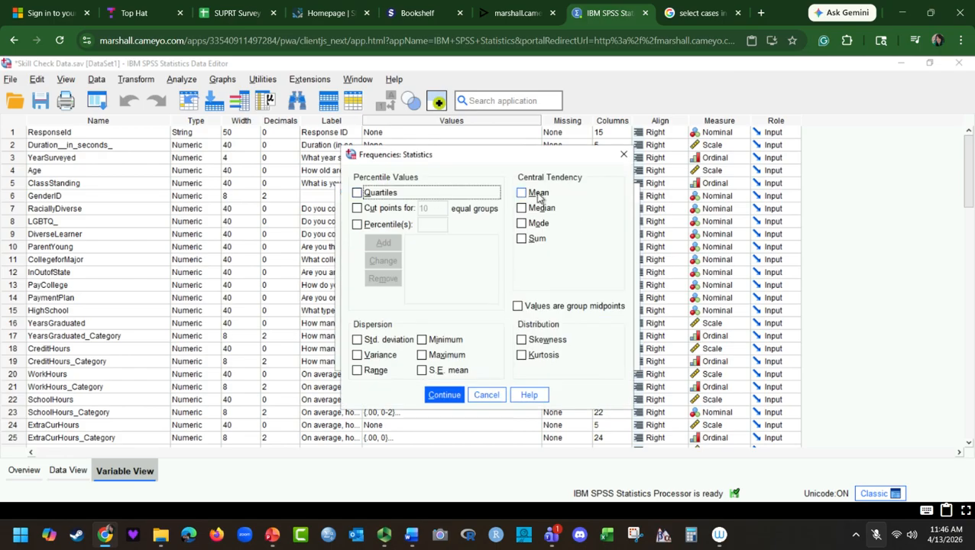
pyautogui.click(493, 395)
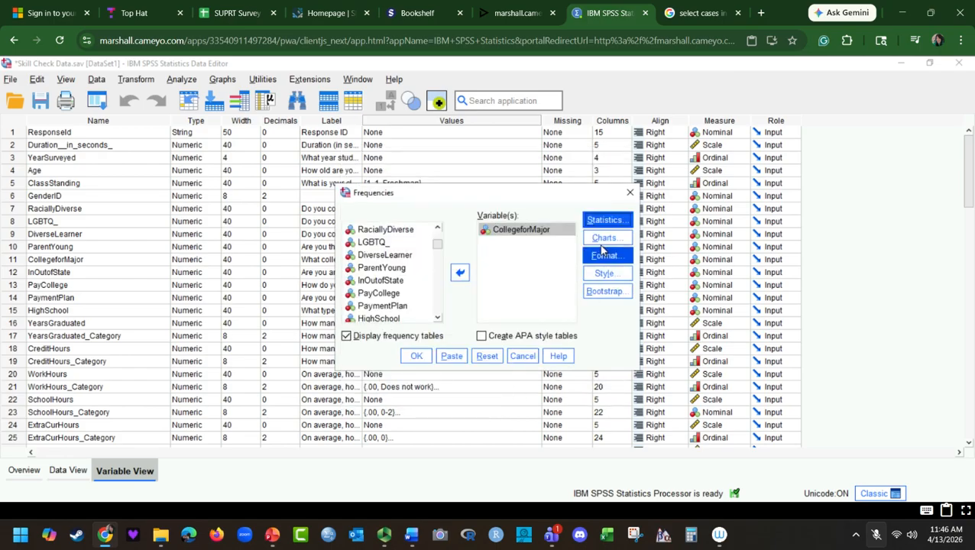
pyautogui.click(604, 238)
pyautogui.click(486, 355)
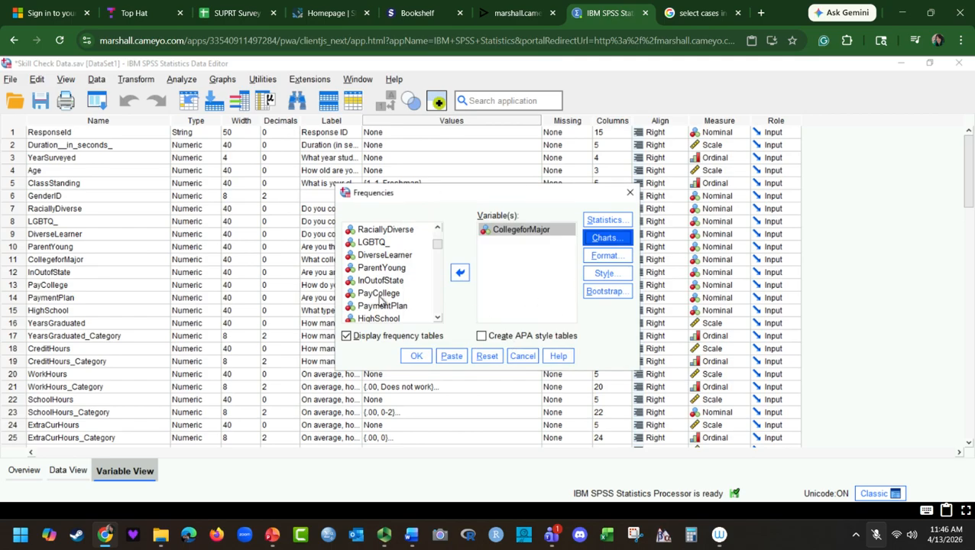
# Step: Run the CollegeforMajor frequency analysis and maximize the output window to read the frequency table
pyautogui.click(416, 357)
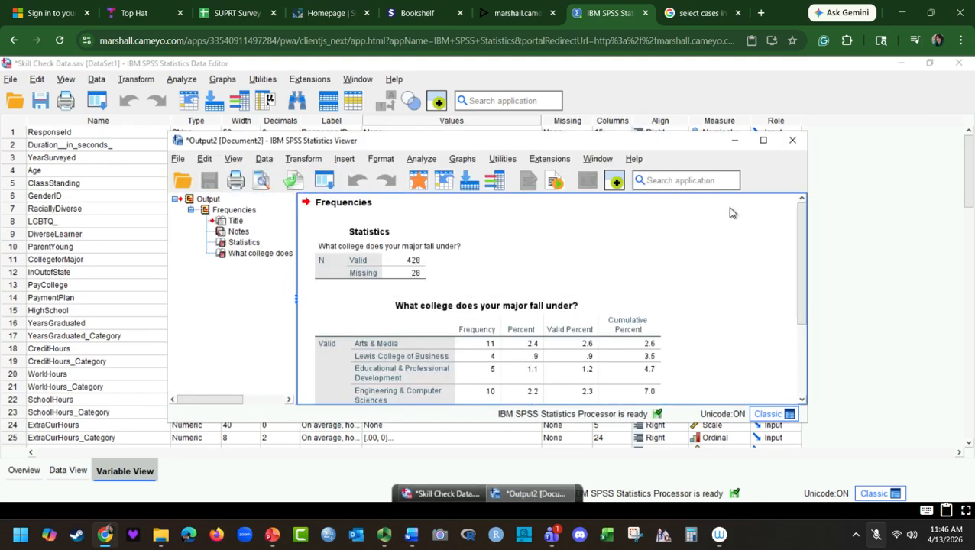
pyautogui.click(762, 139)
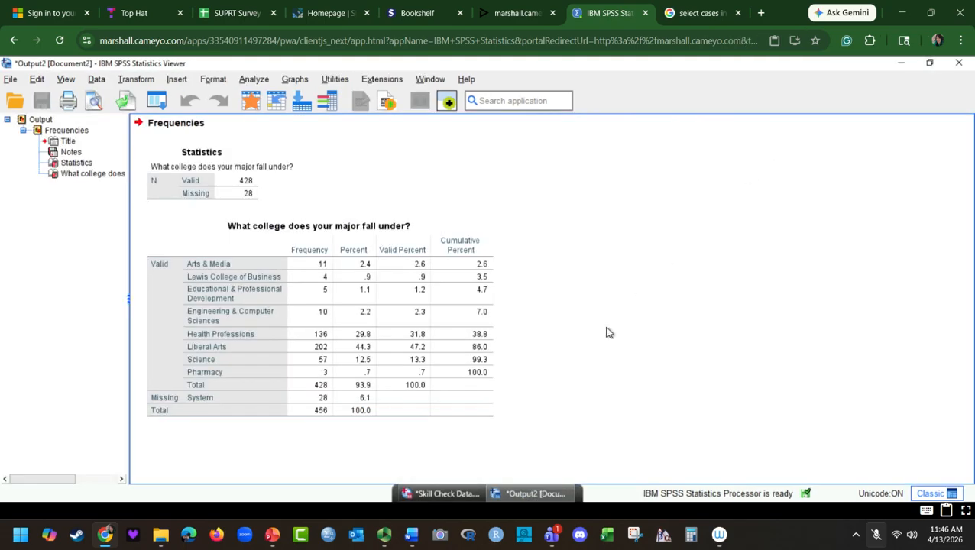
pyautogui.click(368, 342)
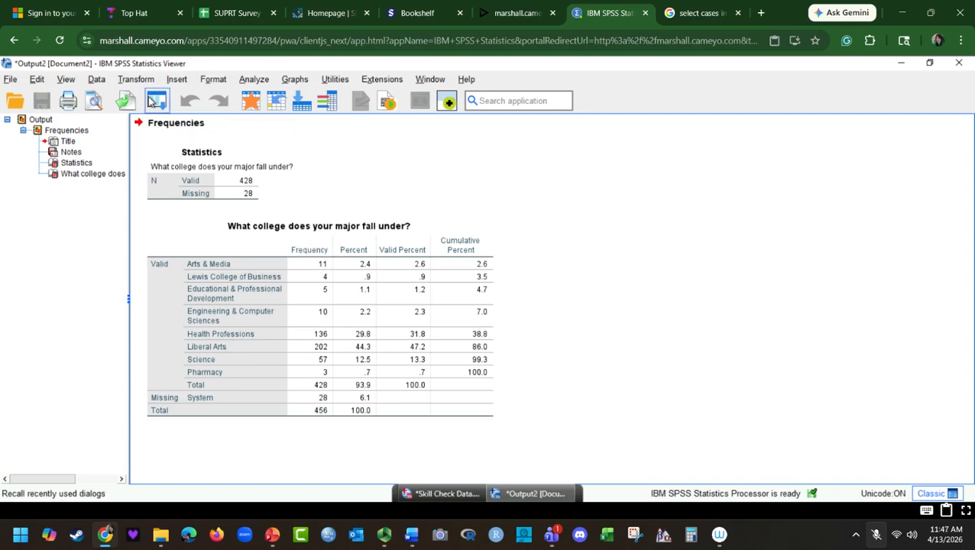
# Step: Return to the Skill Check Data set and check the numeric codes assigned to each college in CollegeforMajor's value labels
pyautogui.click(443, 493)
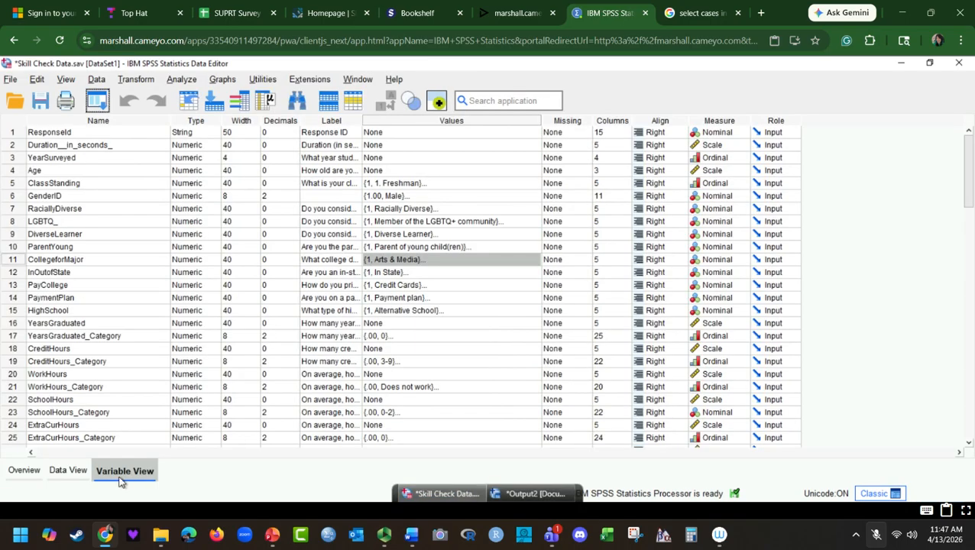
pyautogui.click(535, 265)
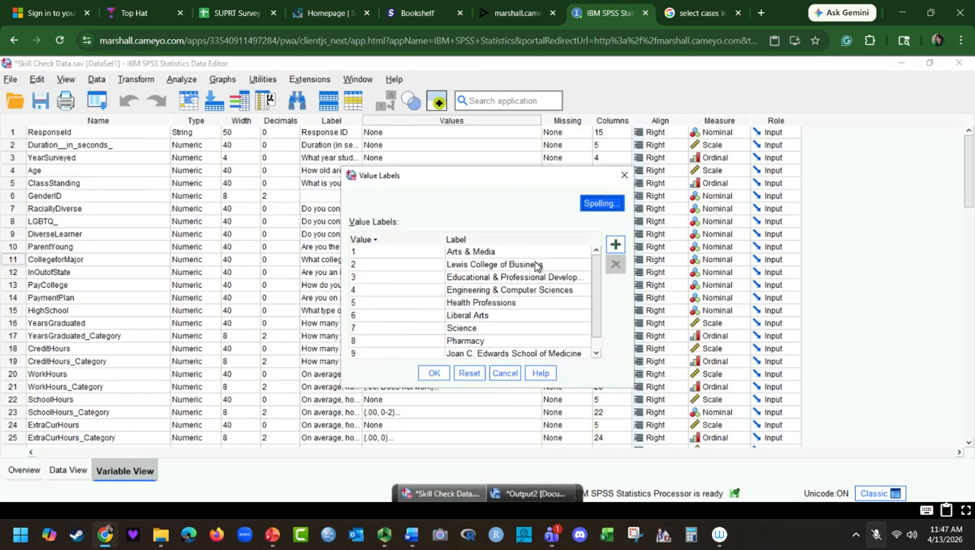
pyautogui.scroll(-1, 544, 298)
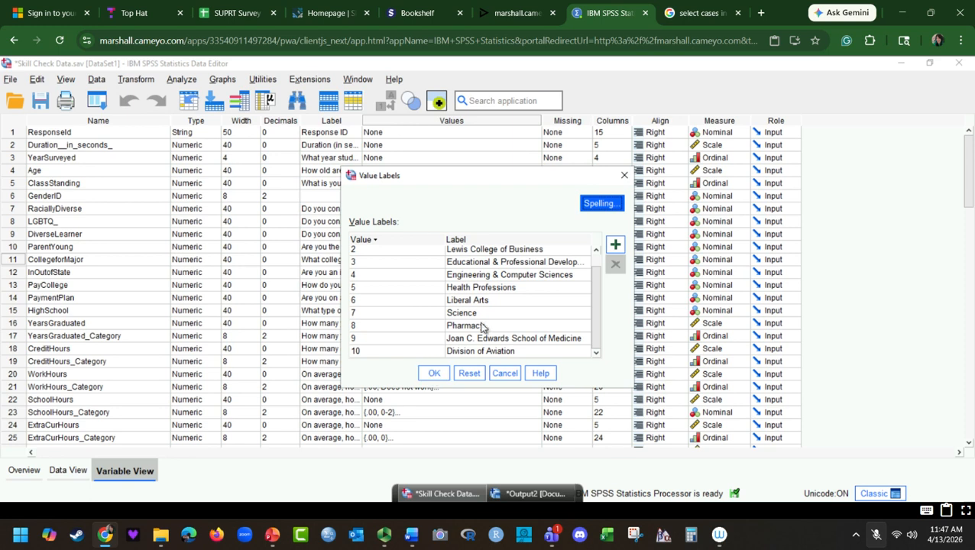
pyautogui.click(425, 371)
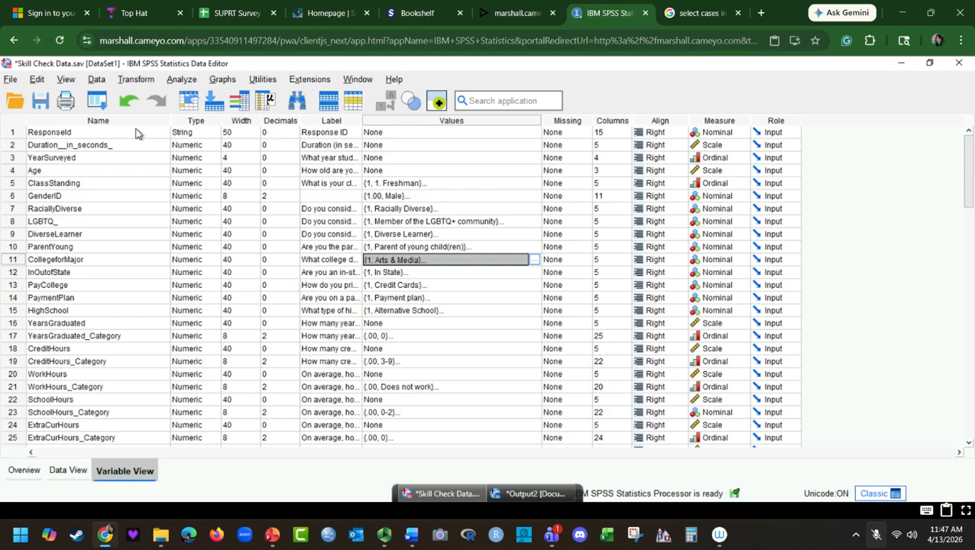
# Step: Open Select Cases, list the variables by name and select CollegeforMajor
pyautogui.click(96, 79)
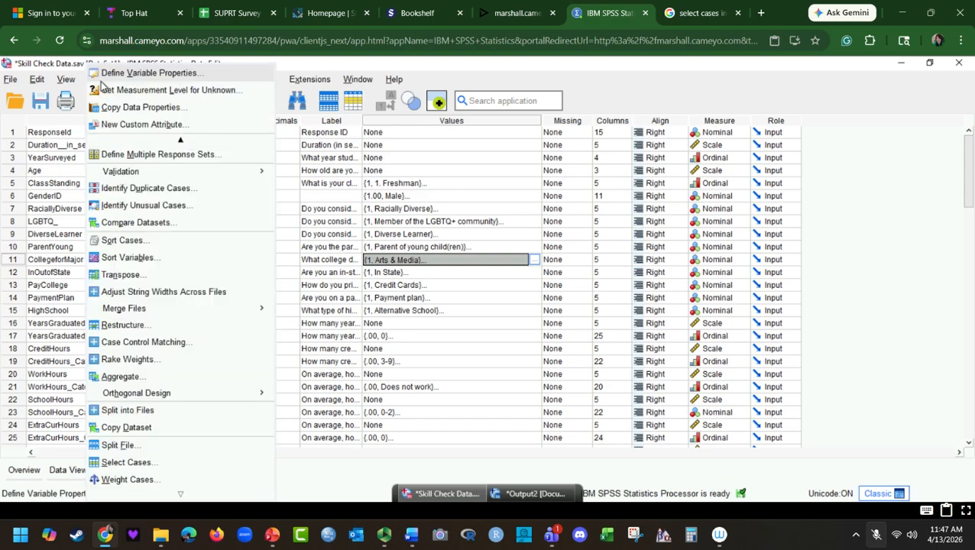
pyautogui.click(447, 185)
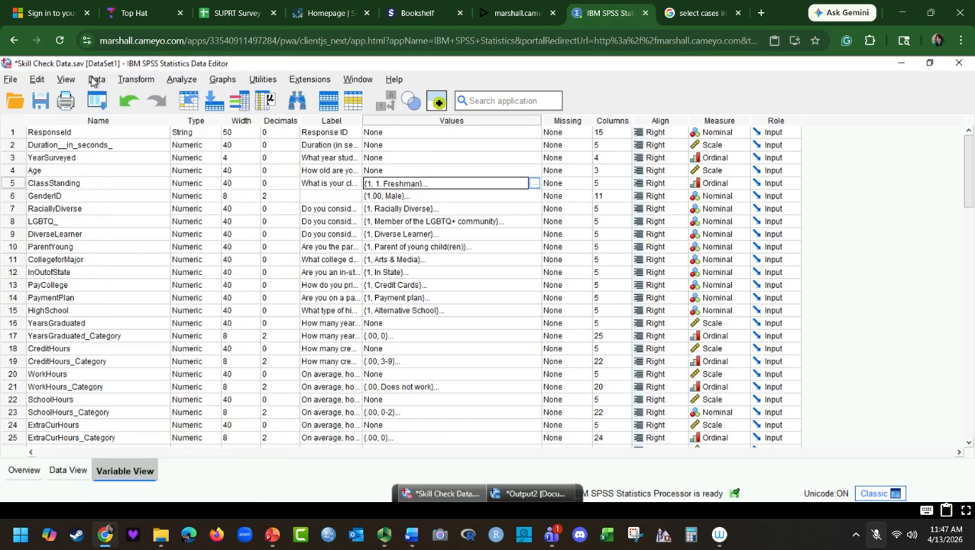
pyautogui.click(92, 80)
pyautogui.scroll(-1, 114, 336)
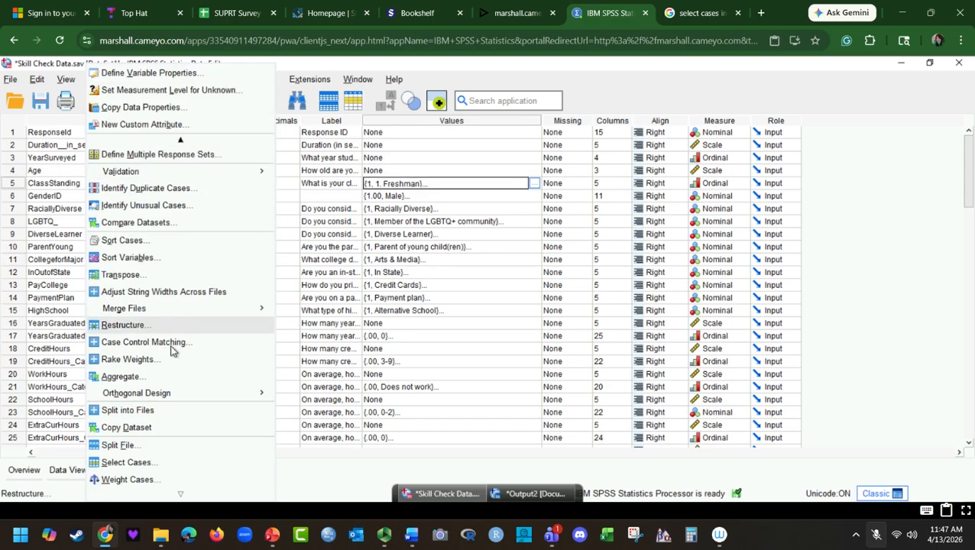
pyautogui.click(126, 463)
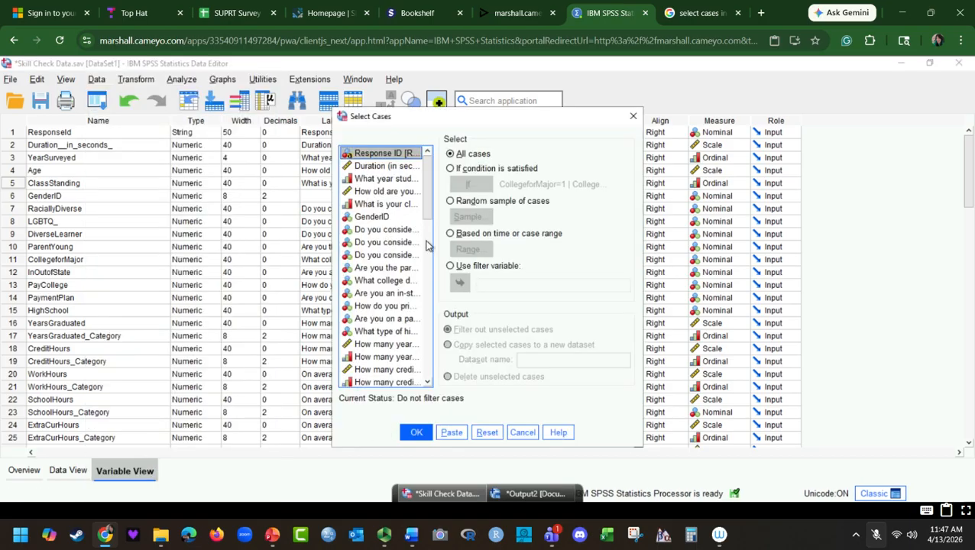
pyautogui.rightClick(373, 217)
pyautogui.click(380, 235)
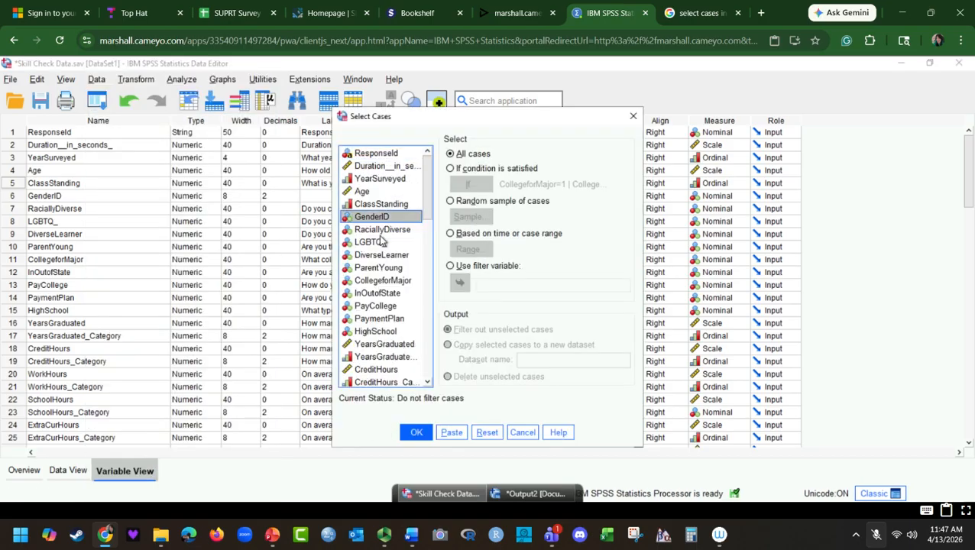
pyautogui.scroll(-1, 398, 243)
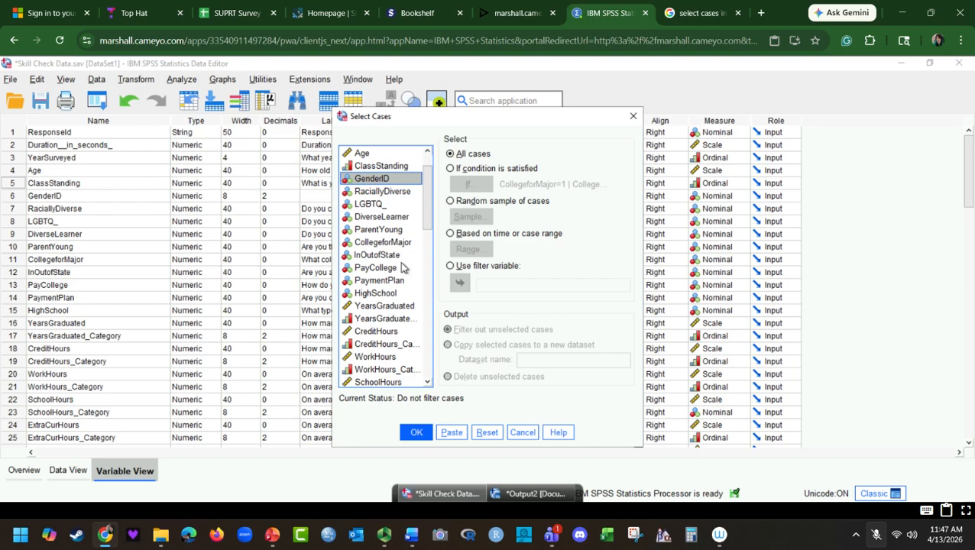
pyautogui.click(398, 242)
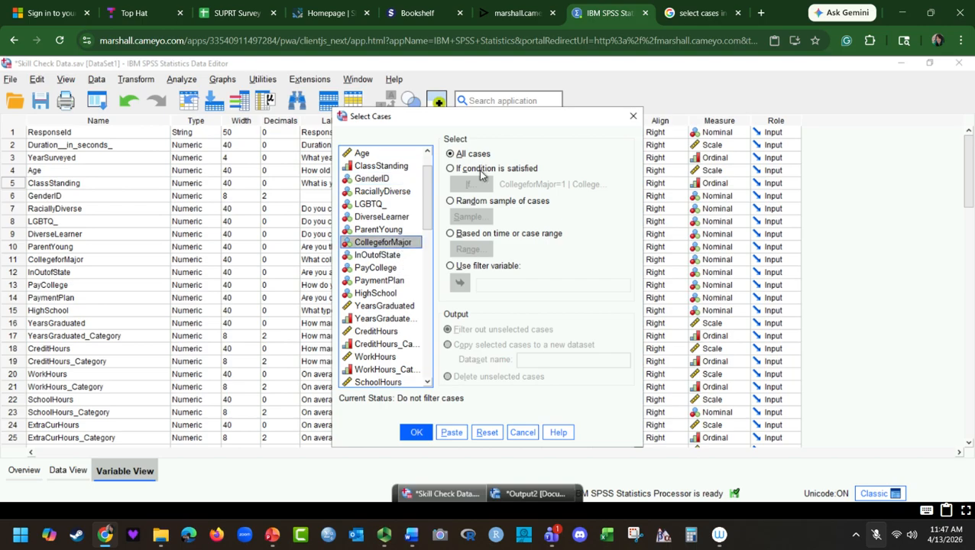
# Step: Choose case selection by an If condition and replace the existing expression with CollegeforMajor=5
pyautogui.click(449, 169)
pyautogui.click(486, 187)
pyautogui.moveTo(419, 157); pyautogui.dragTo(254, 159)
pyautogui.press('BackSpace')
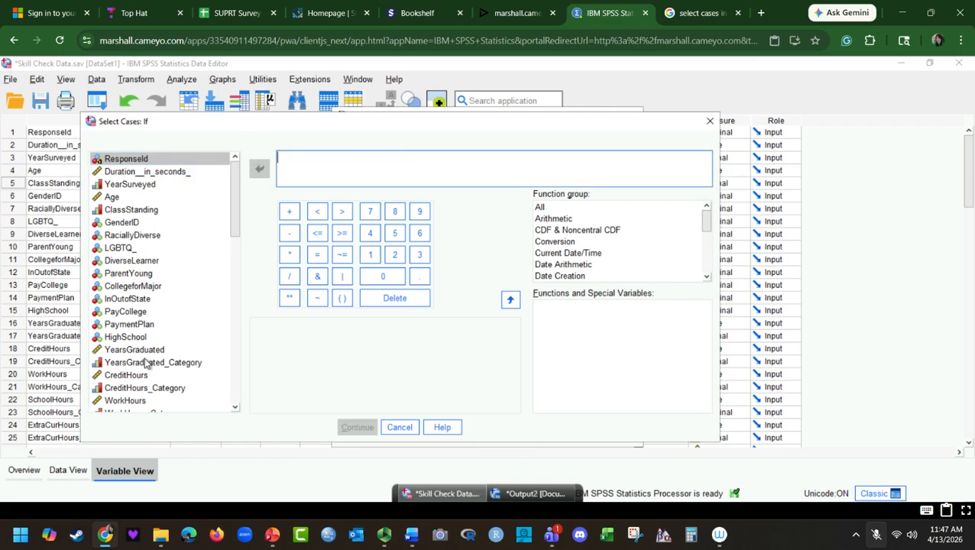
pyautogui.scroll(-1, 156, 390)
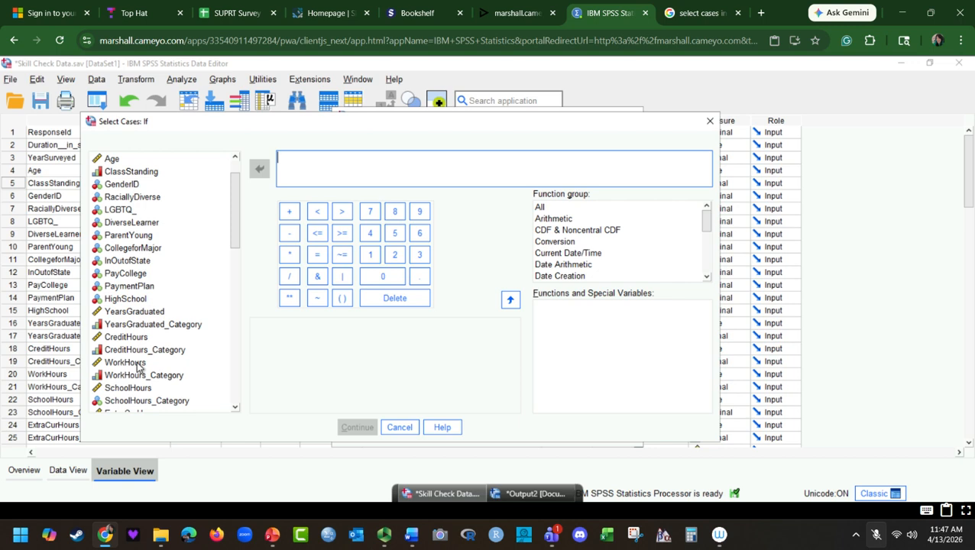
pyautogui.click(153, 252)
pyautogui.click(259, 169)
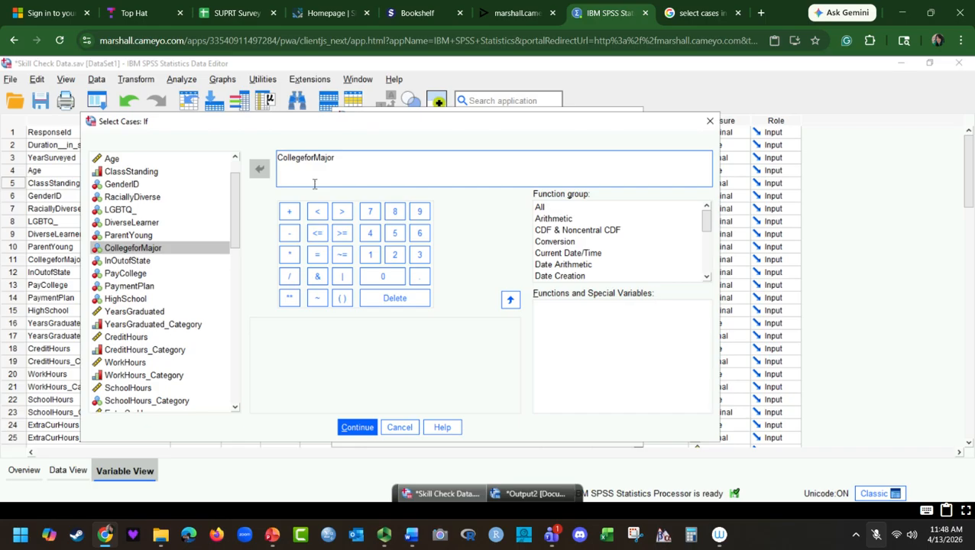
pyautogui.click(403, 234)
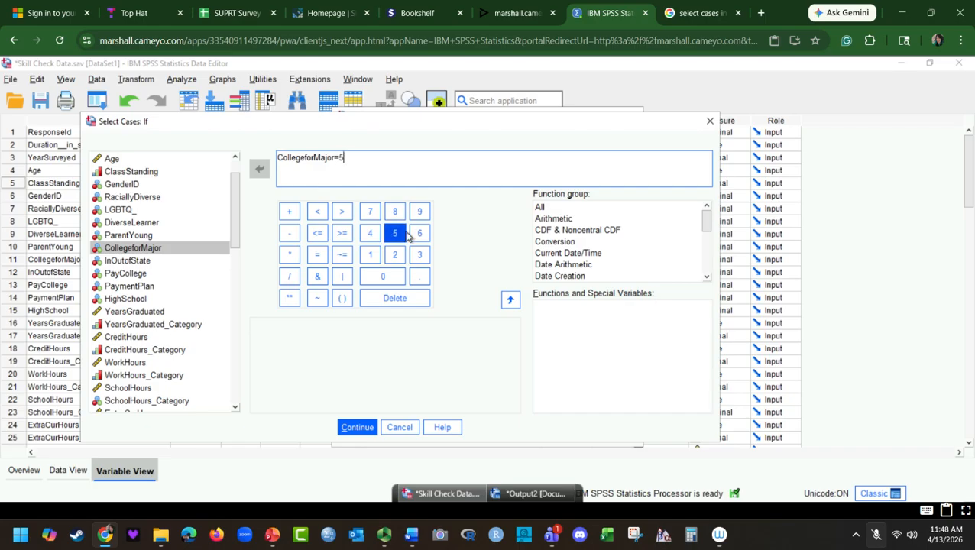
# Step: Extend the selection condition with the OR alternative "| CollegeforMajor = 6" and accept the expression
pyautogui.click(344, 276)
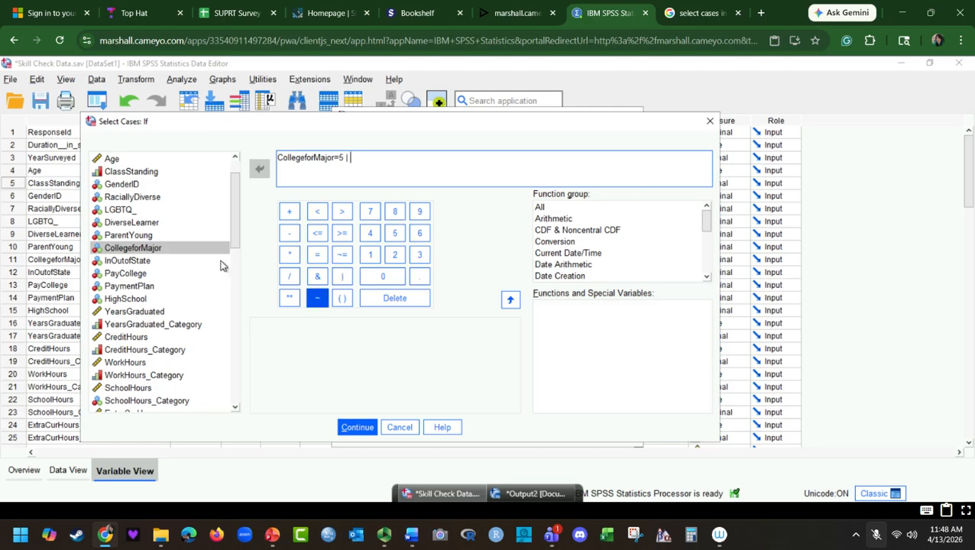
pyautogui.doubleClick(122, 252)
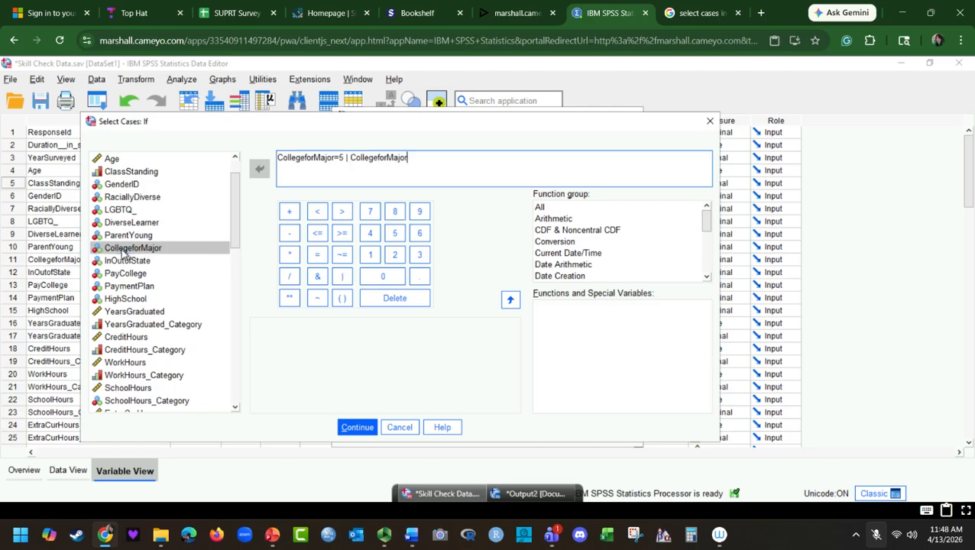
pyautogui.click(317, 255)
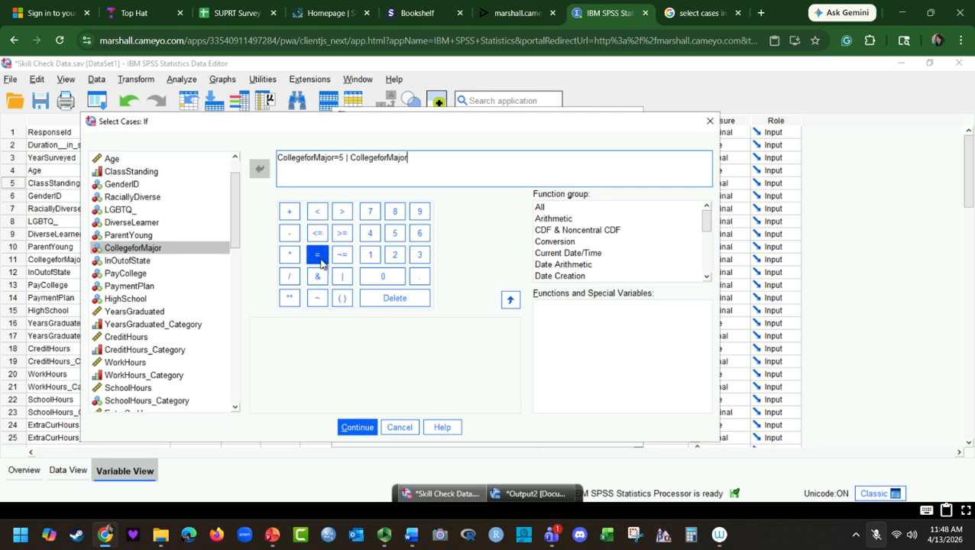
pyautogui.click(419, 233)
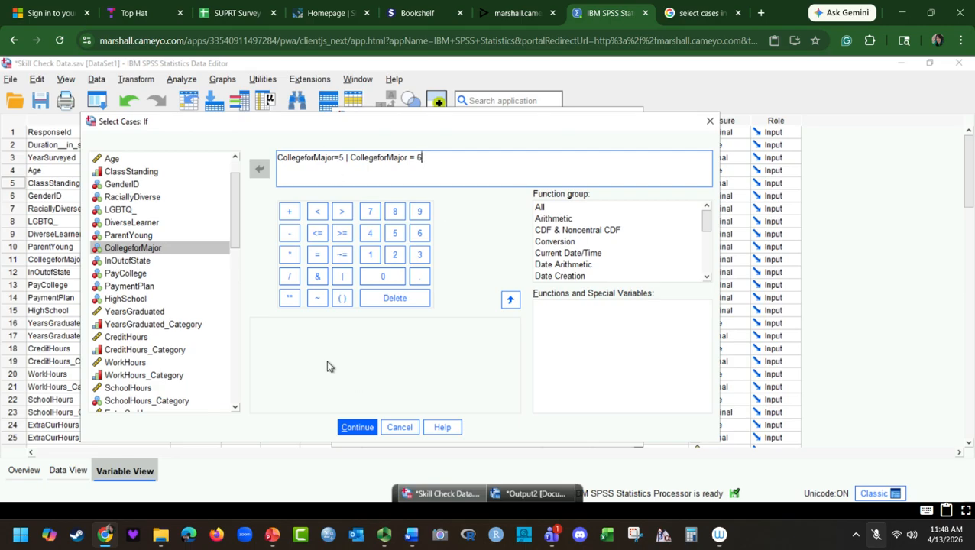
pyautogui.click(355, 428)
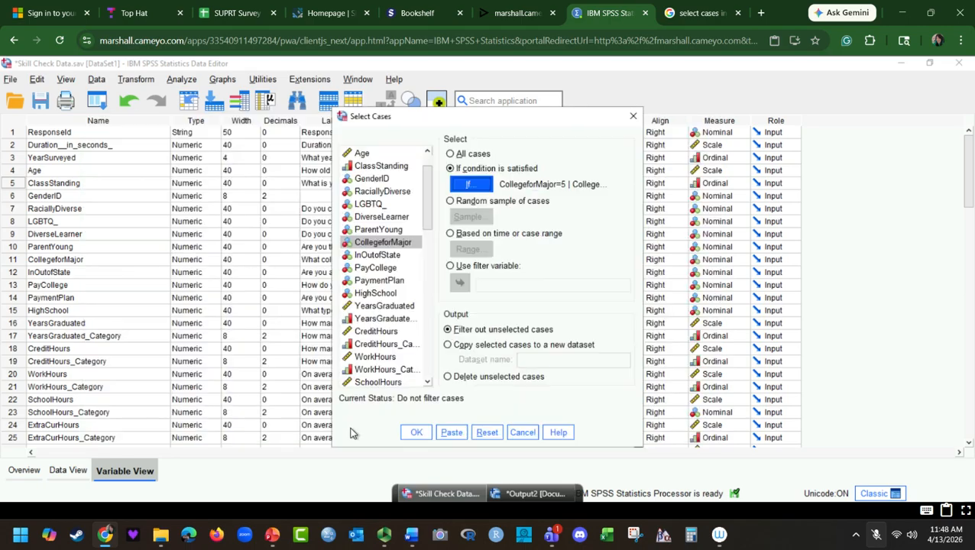
# Step: Apply the case selection and check the CollegeforMajor codes of kept and excluded Skill Check Data cases, returning to the variable definitions
pyautogui.click(418, 432)
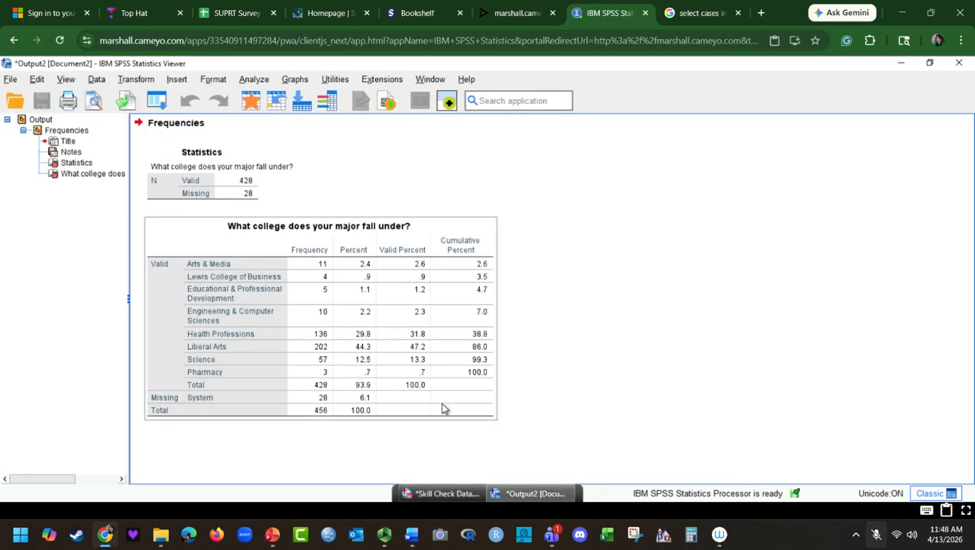
pyautogui.click(447, 494)
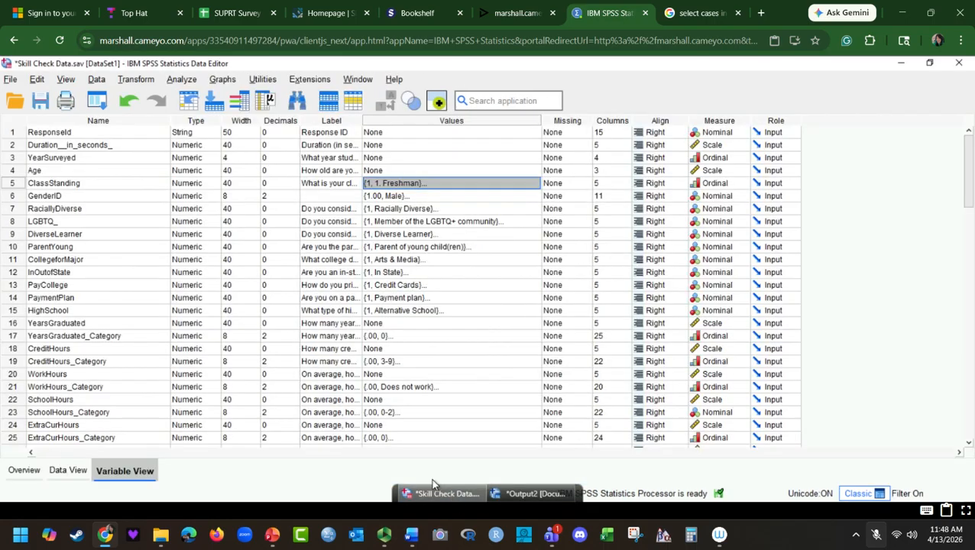
pyautogui.click(52, 471)
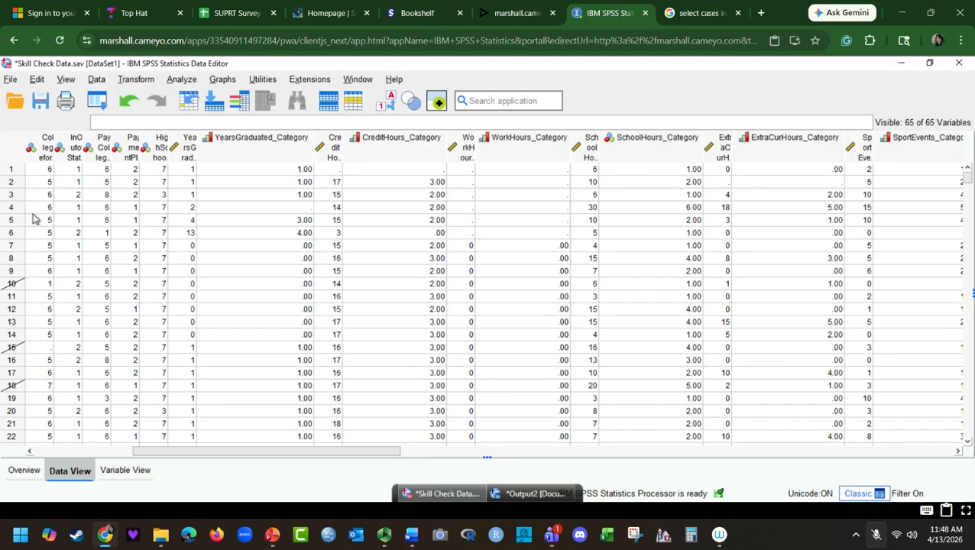
pyautogui.scroll(-2, 53, 242)
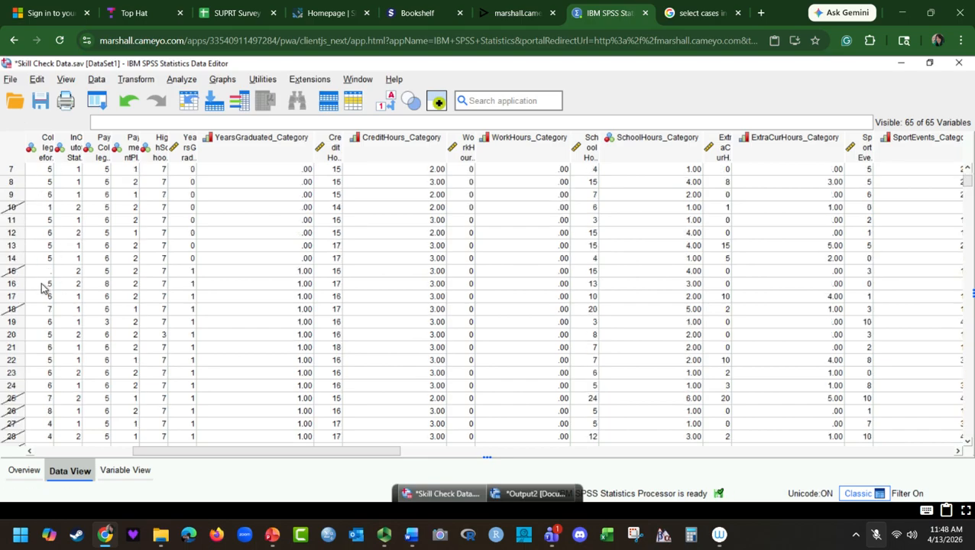
pyautogui.scroll(-8, 74, 290)
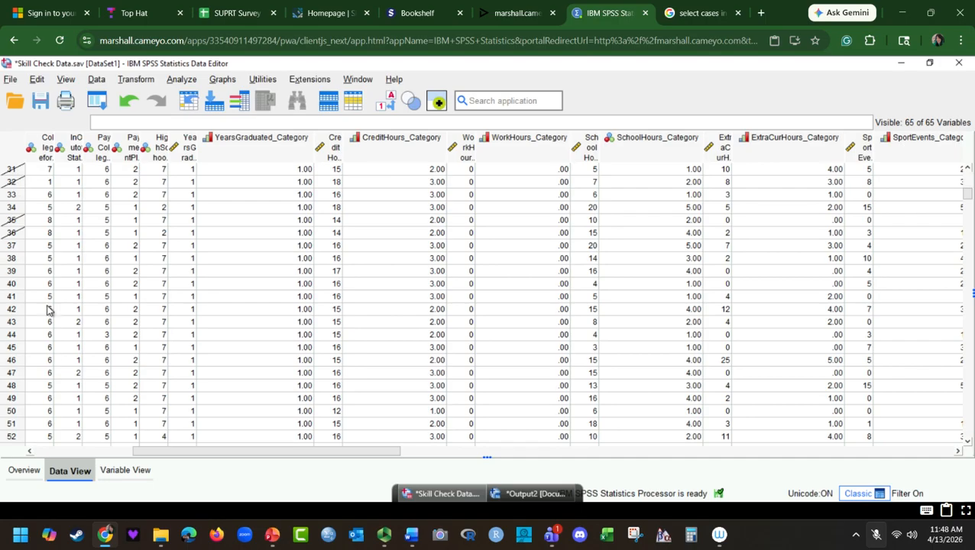
pyautogui.click(126, 474)
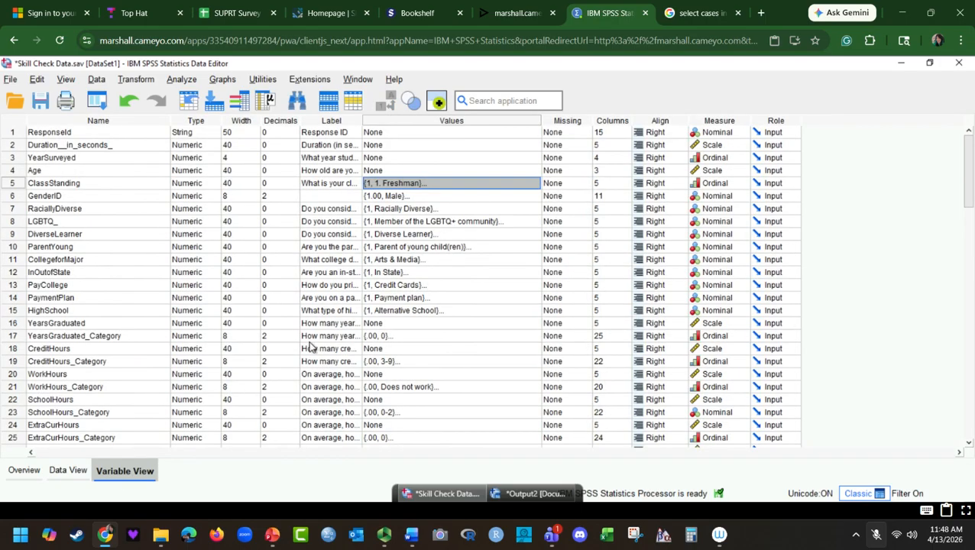